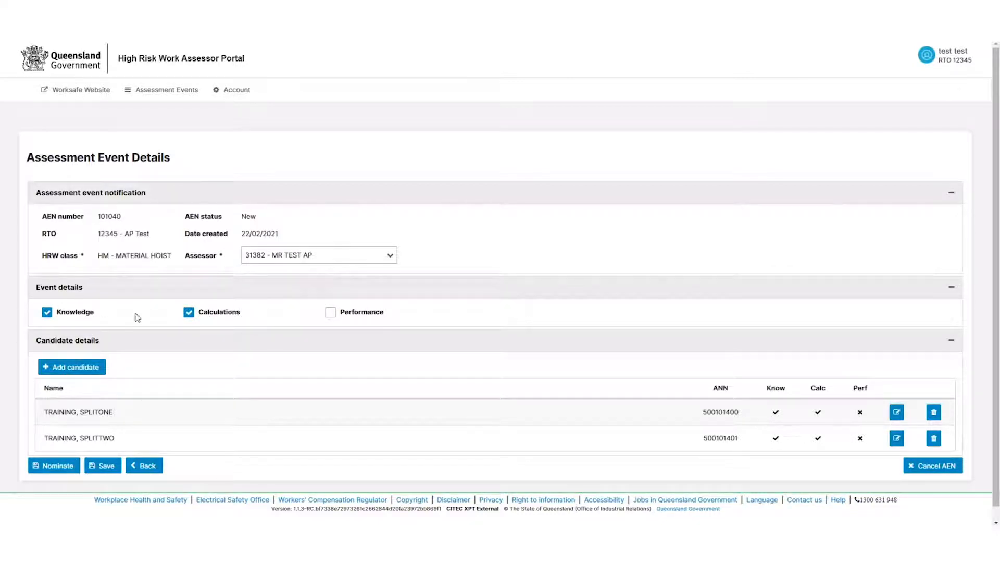
Nominate AEN 101040 for Knowledge and Calculations and confirm the nomination
left_click(59, 470)
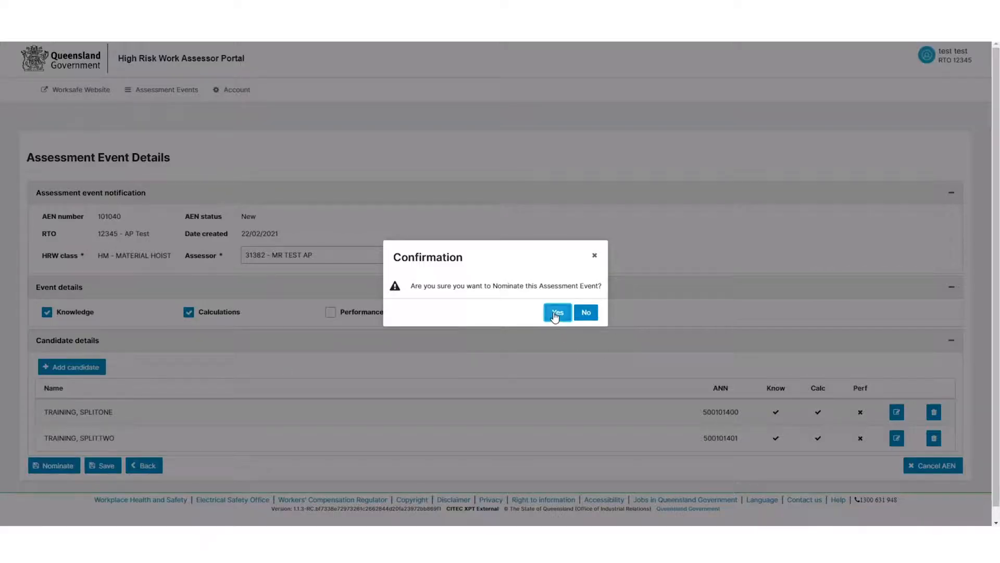
left_click(558, 316)
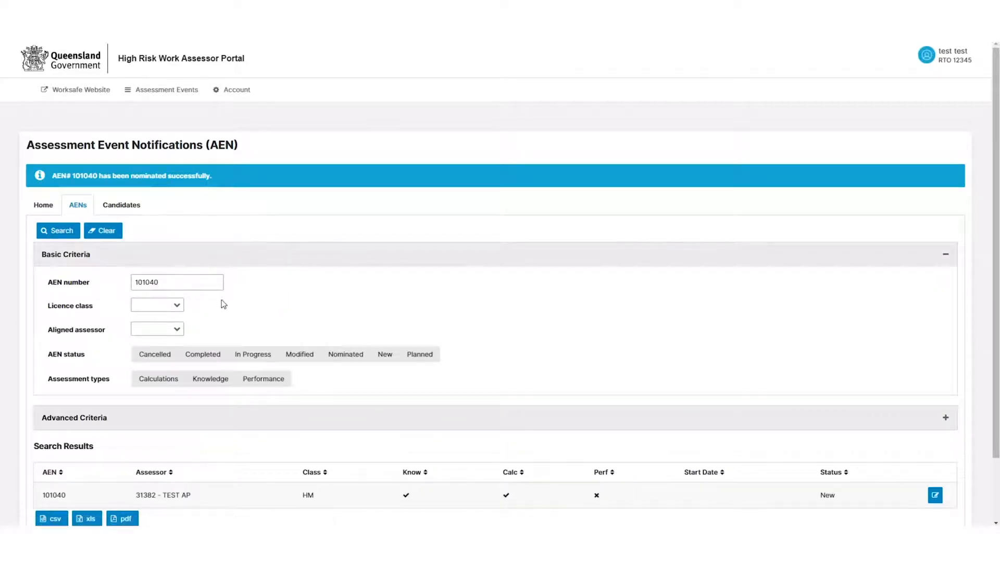
left_click(188, 284)
Open AEN 101041, leave its assessor unchanged, and nominate it for Performance with confirmation
left_click(58, 231)
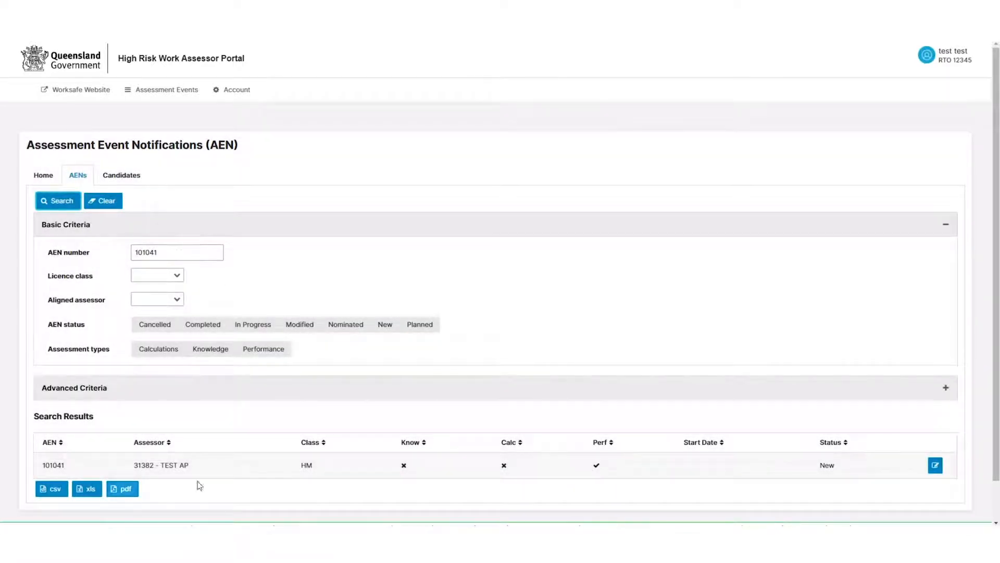
left_click(935, 465)
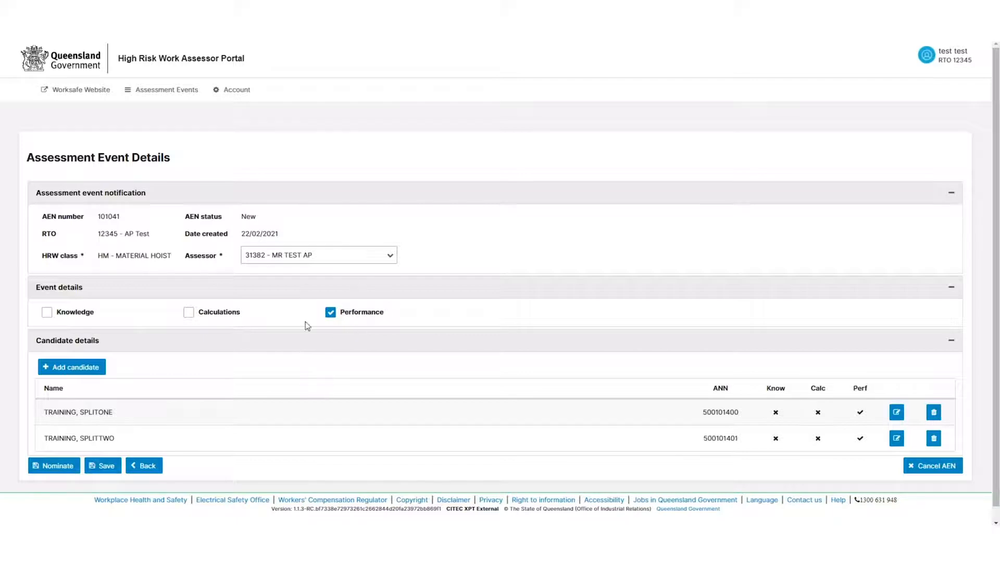
left_click(390, 263)
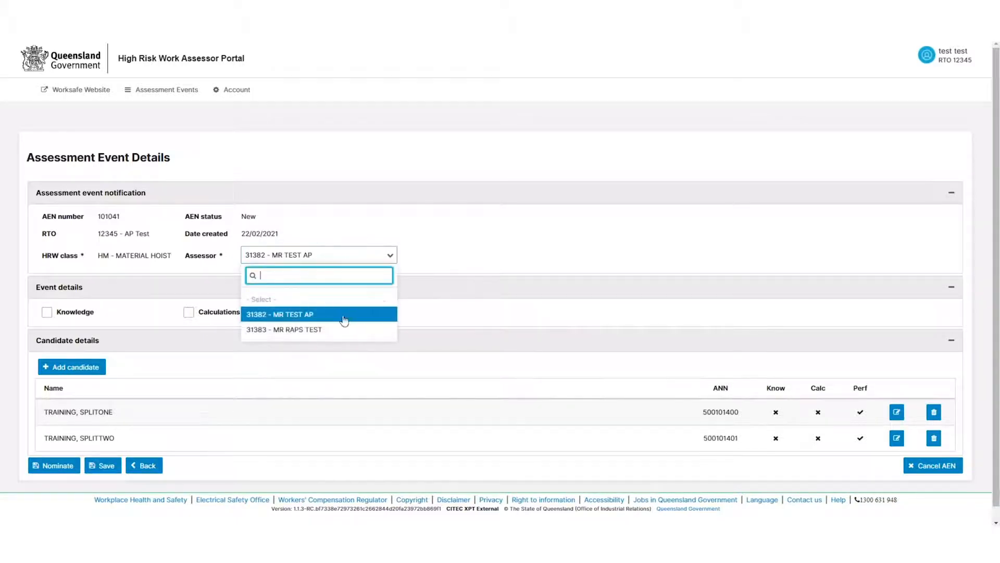
left_click(429, 254)
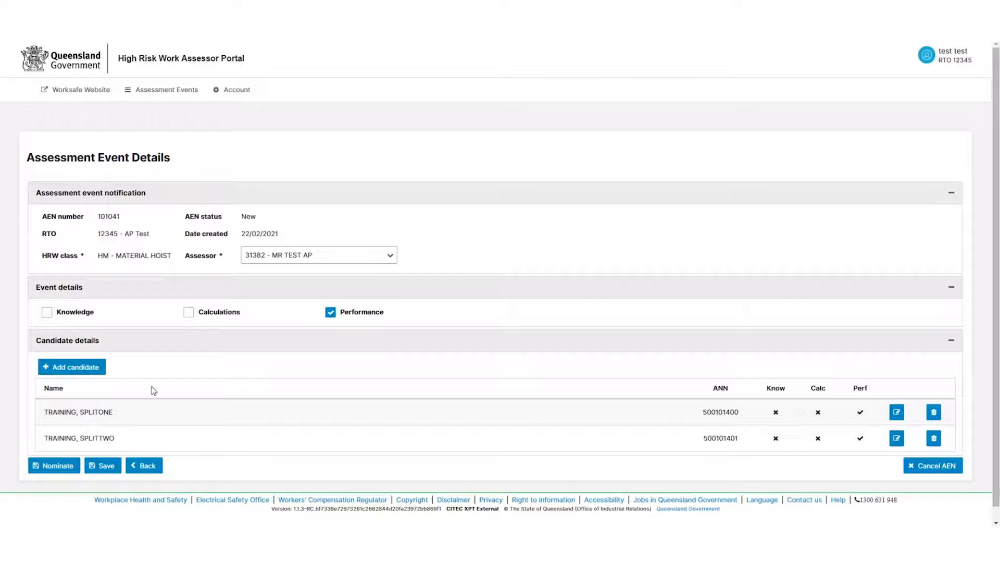
left_click(59, 466)
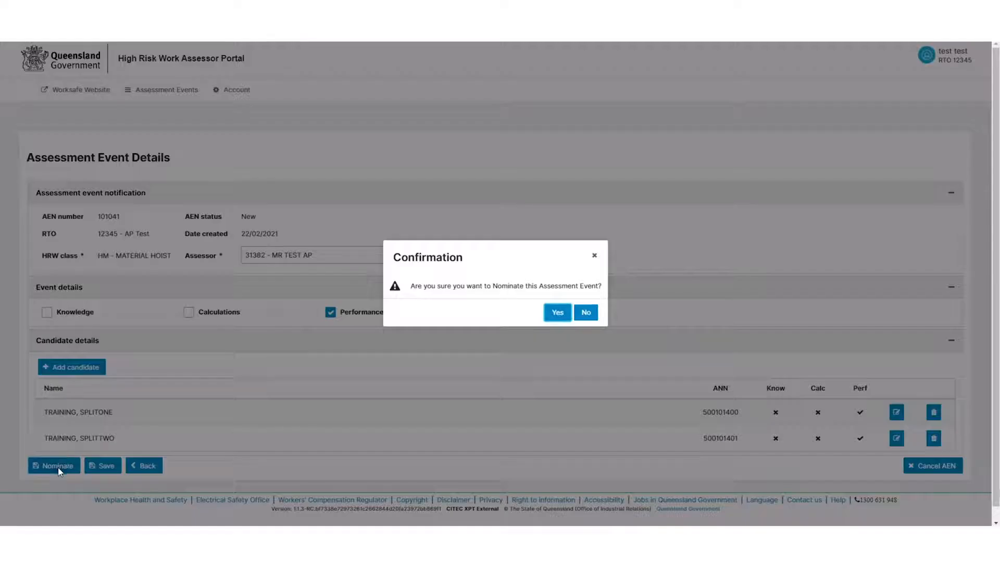
left_click(557, 313)
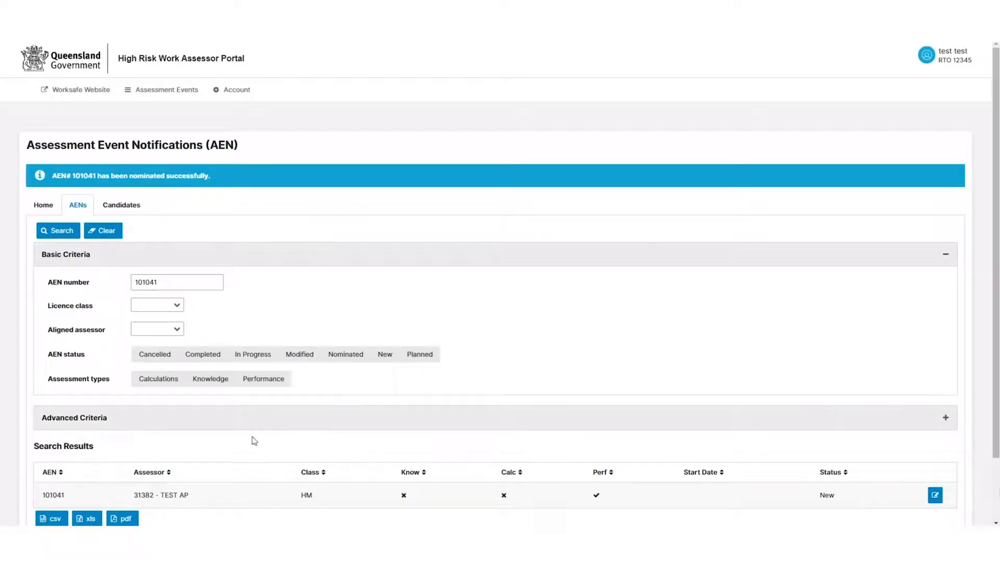
mouse_move(140, 535)
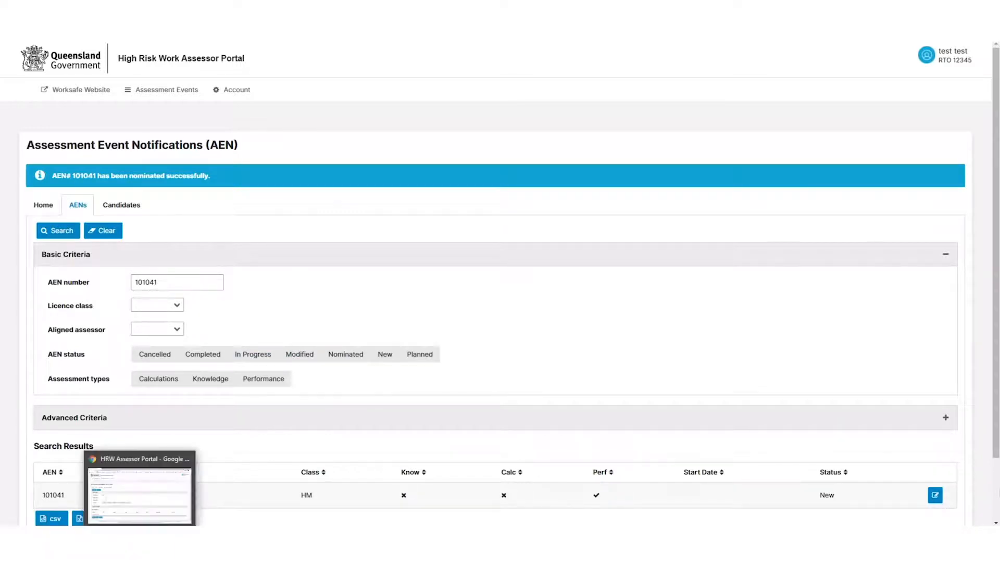
left_click(139, 492)
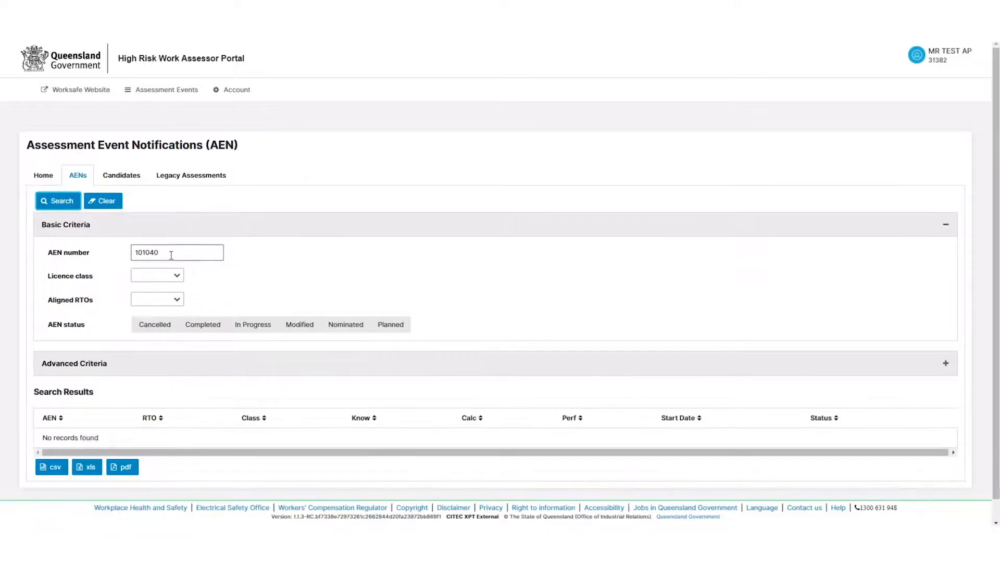
left_click(64, 201)
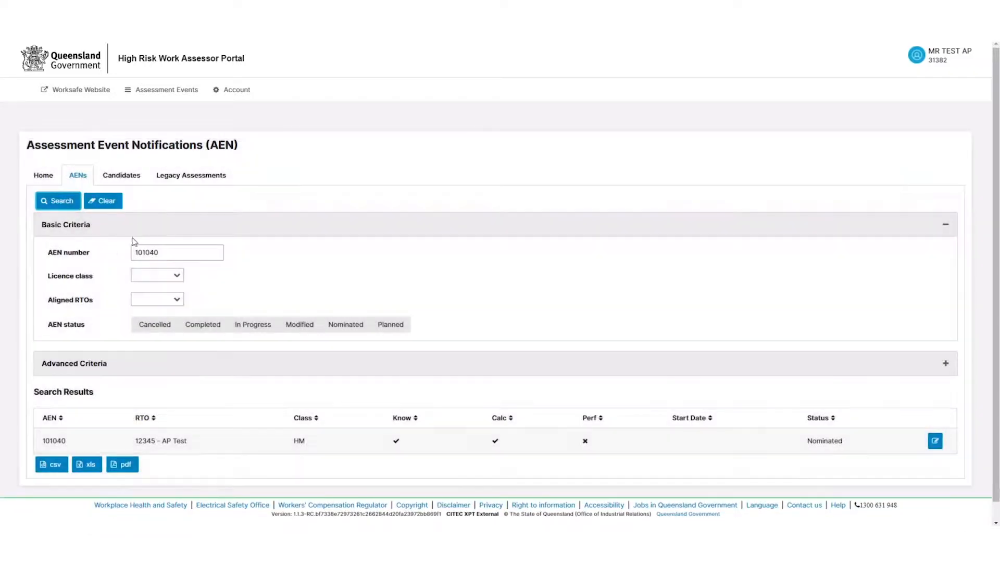
left_click(152, 253)
left_click(936, 442)
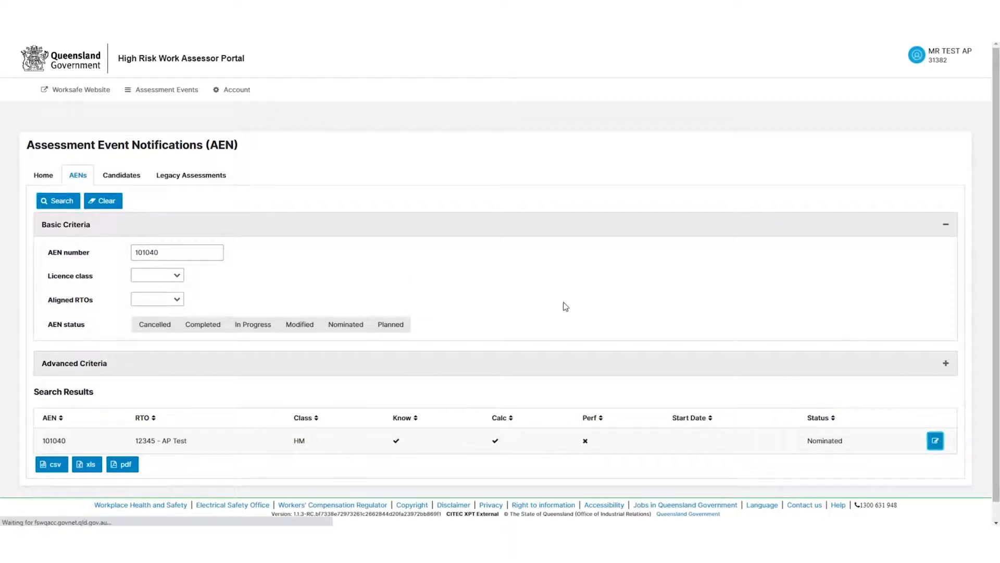
scroll(351, 263, "down", 4)
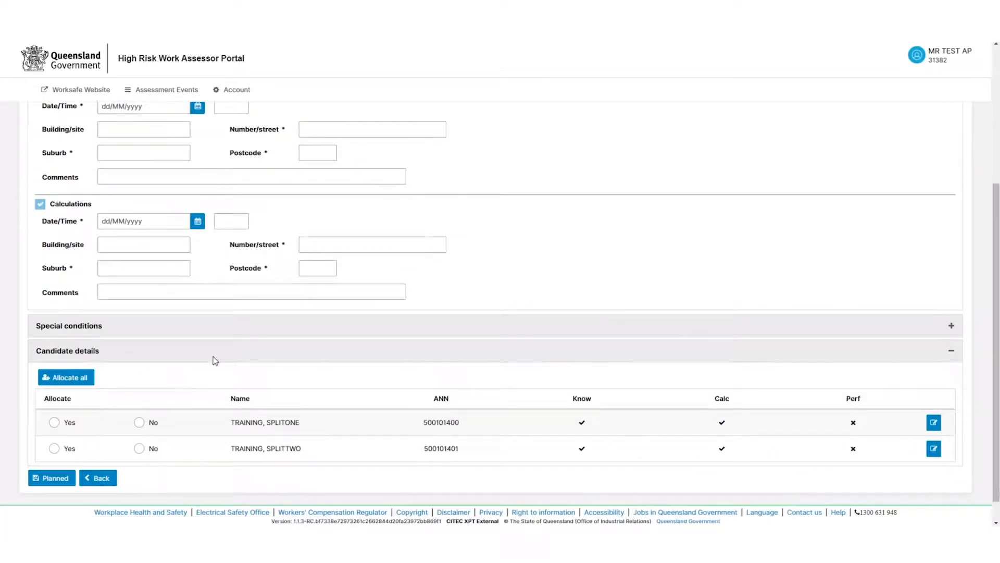
scroll(211, 369, "up", 3)
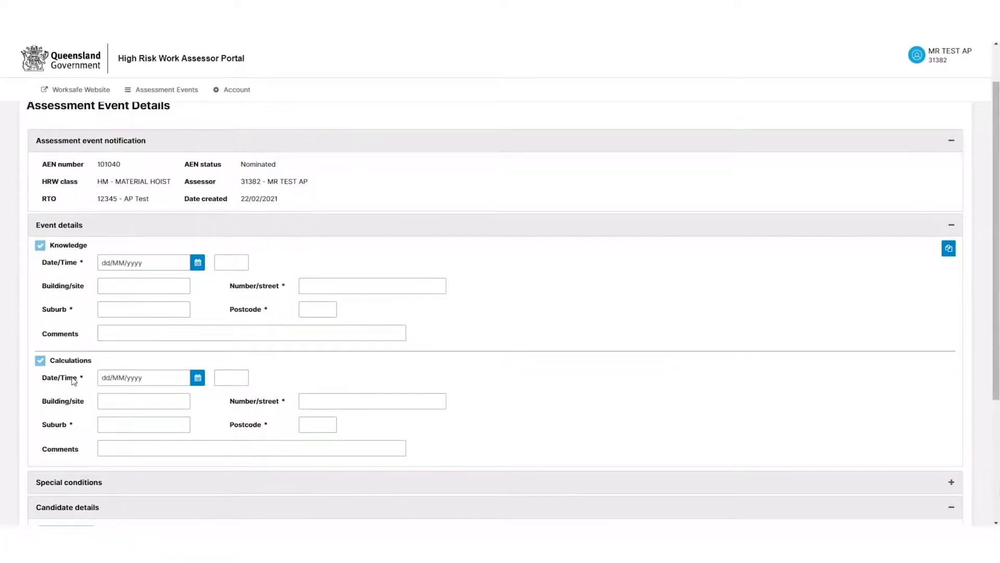
scroll(74, 381, "down", 4)
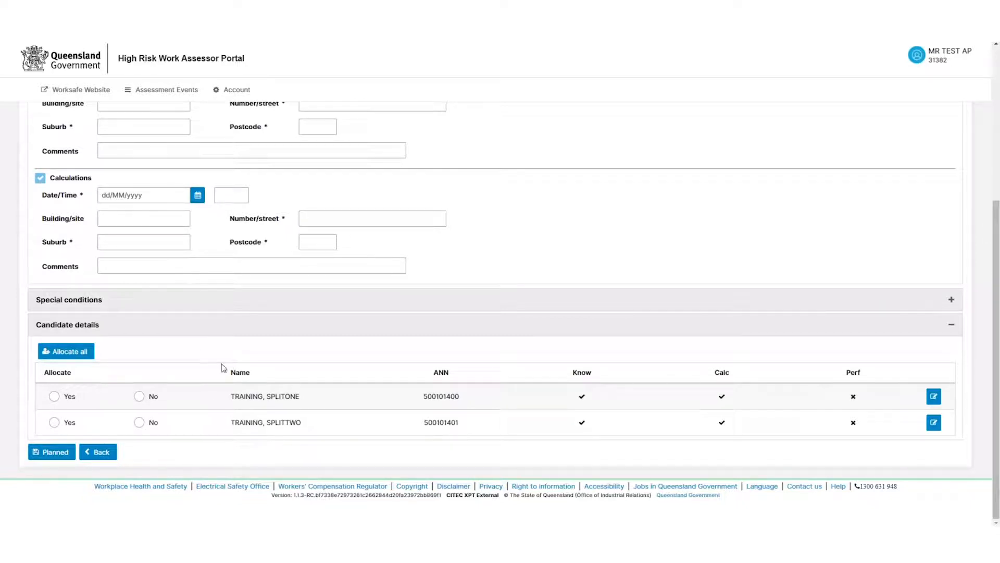
left_click(99, 451)
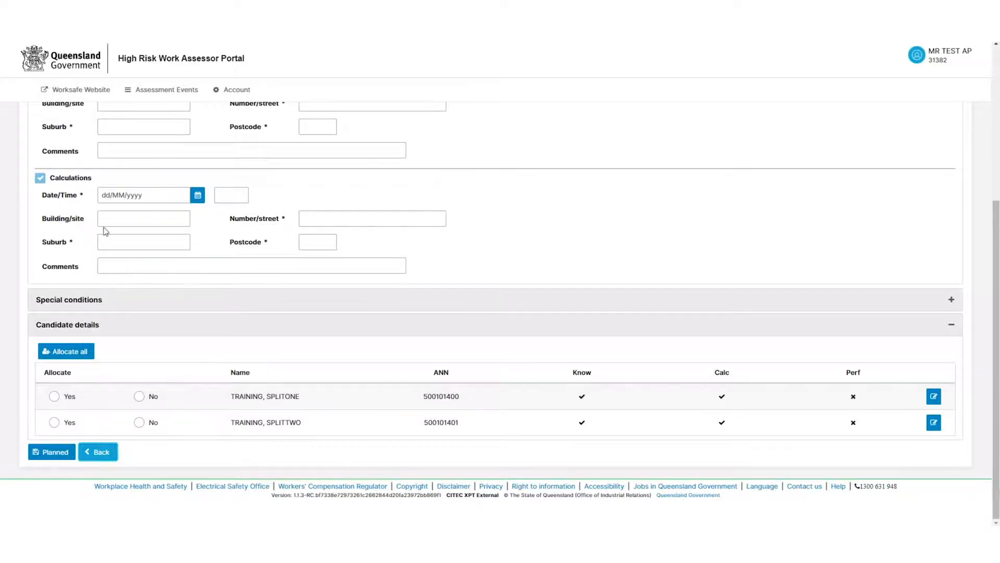
left_click(171, 255)
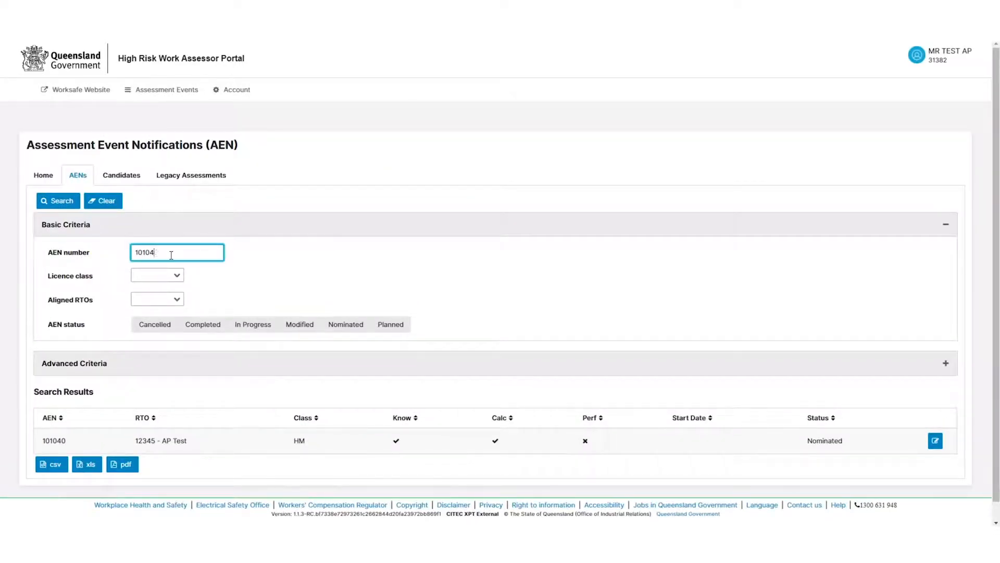
Open AEN 101041 and set its Performance date to 27/02/2021 at 07:00
left_click(52, 205)
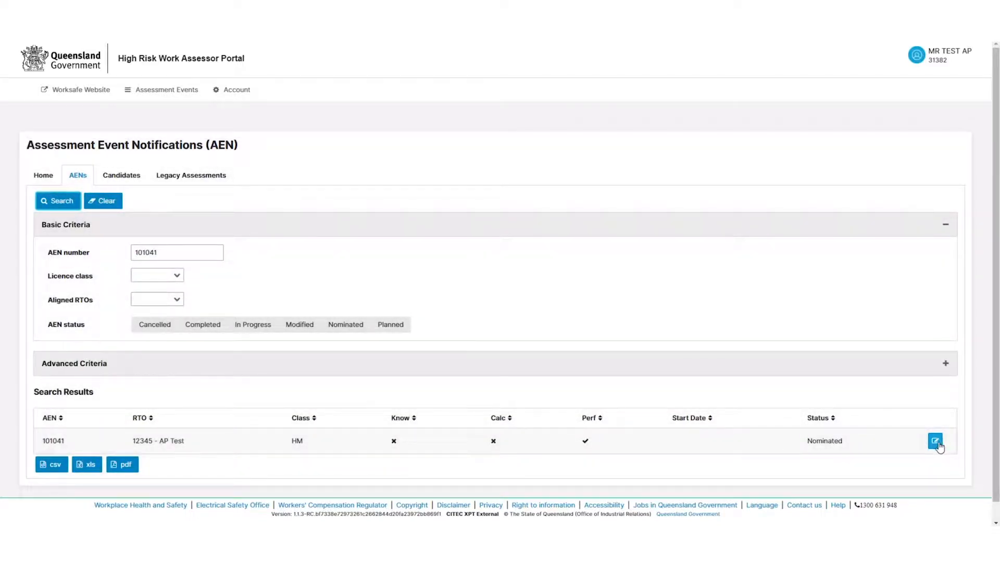
left_click(939, 444)
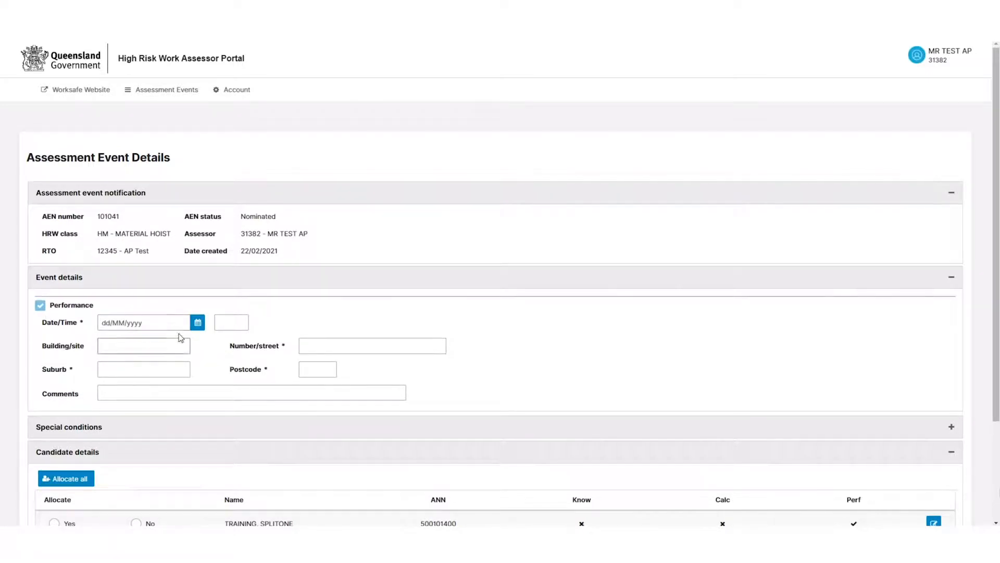
left_click(197, 322)
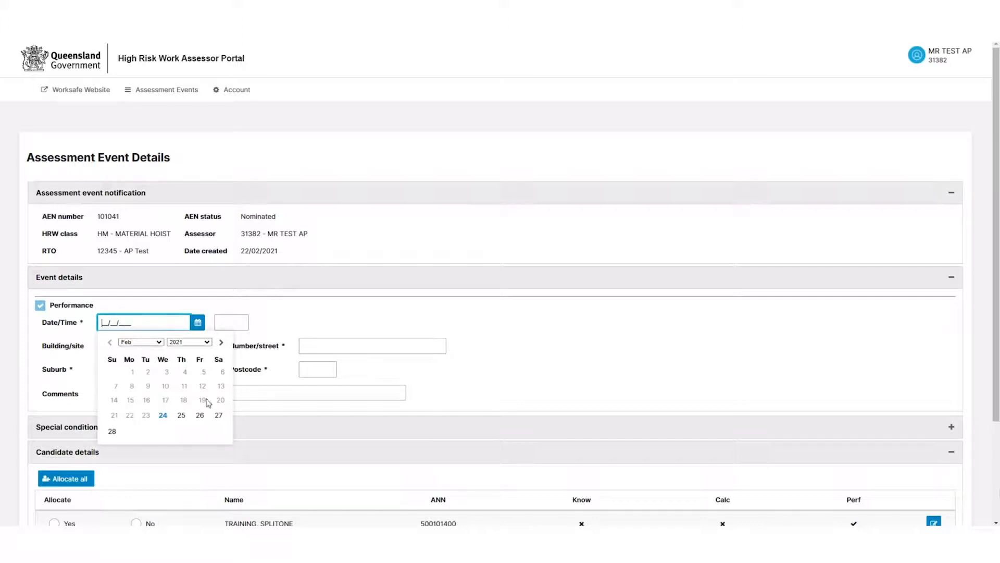
left_click(219, 419)
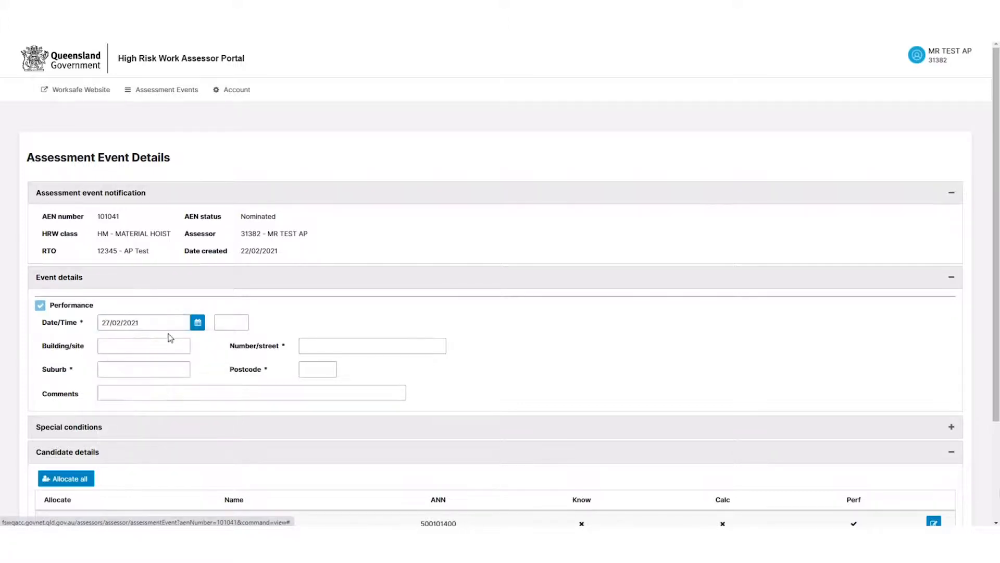
left_click(219, 322)
type("07:00")
left_click(364, 346)
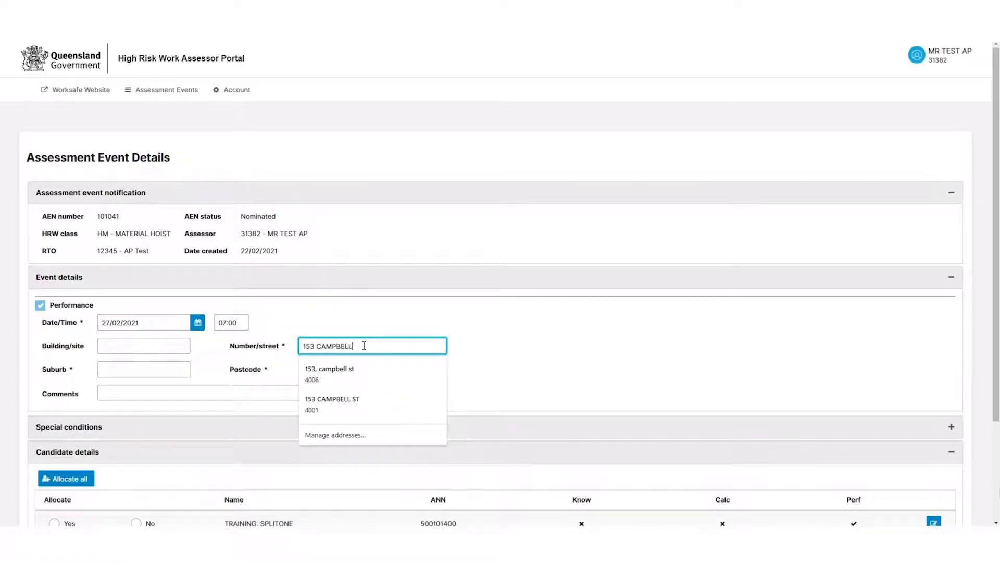
left_click(166, 368)
type("BOWEN HIL")
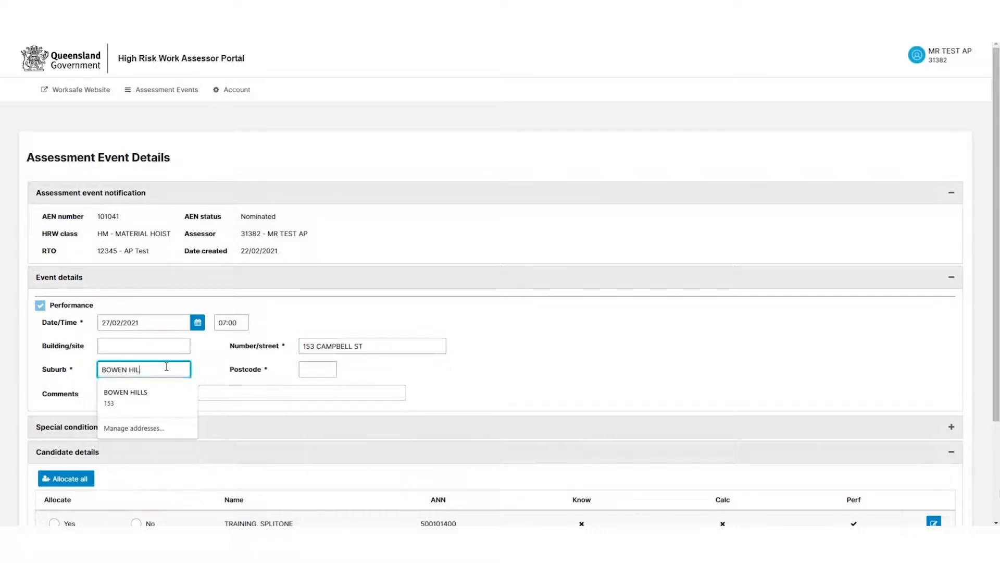
left_click(156, 395)
left_click(124, 394)
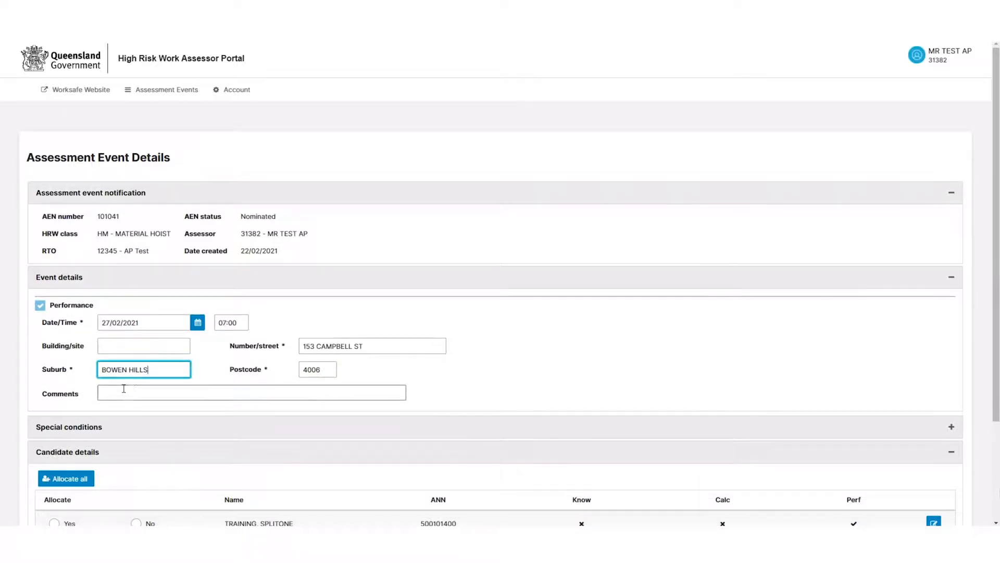
left_click(494, 374)
Allocate both candidates to AEN 101041's Performance event and confirm it as Planned
scroll(485, 345, "down", 3)
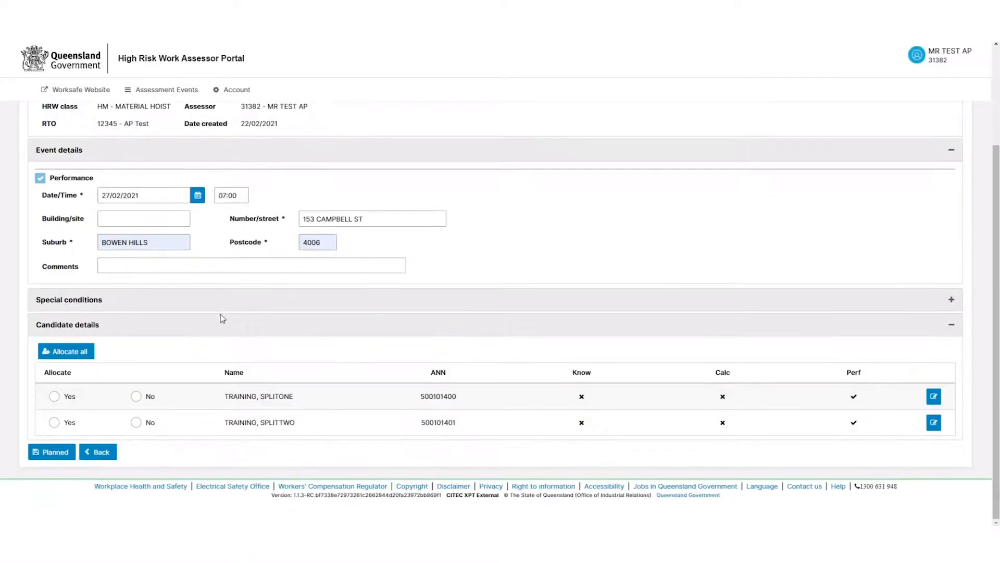
left_click(54, 396)
left_click(54, 423)
left_click(52, 453)
left_click(641, 313)
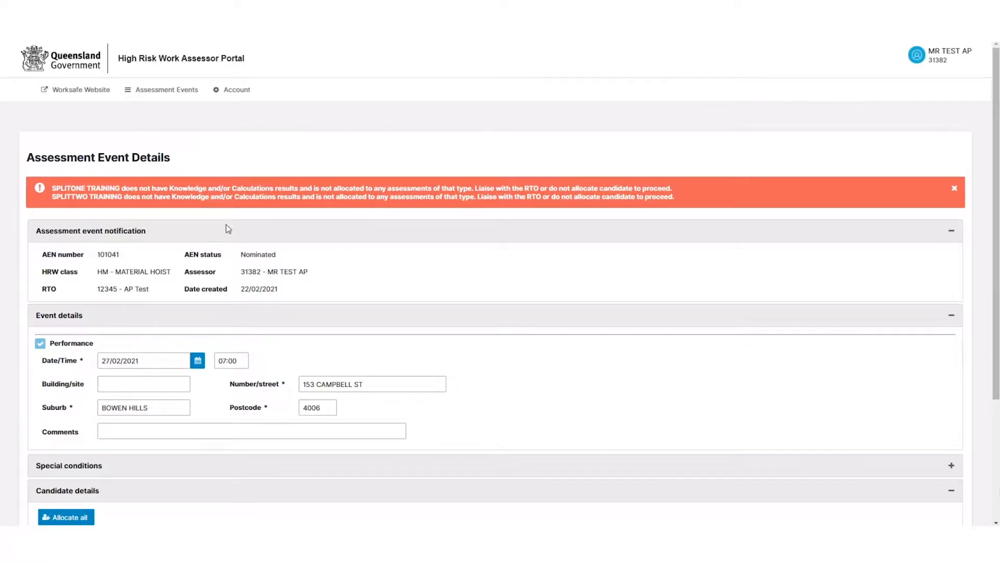
scroll(304, 248, "down", 2)
scroll(303, 247, "down", 2)
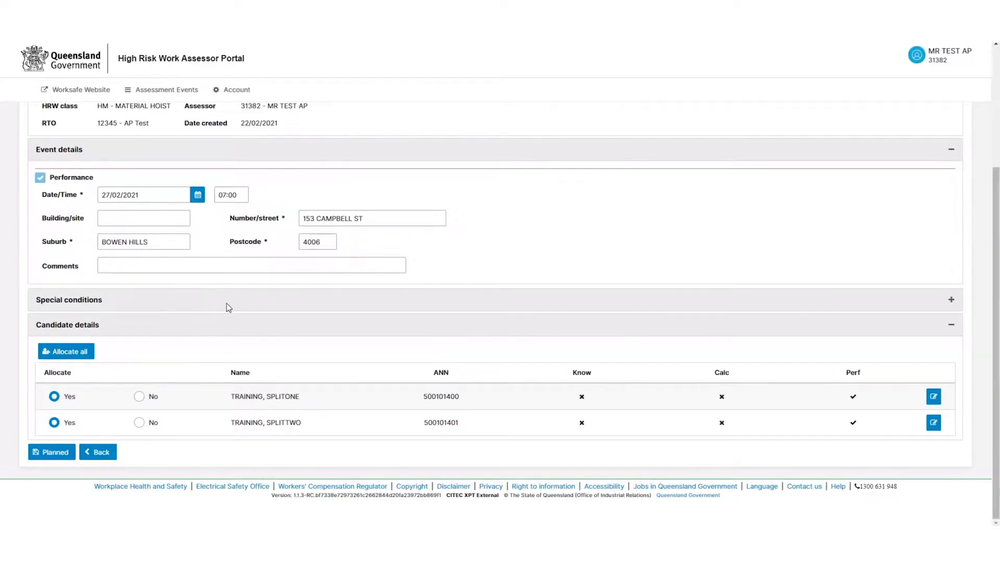
scroll(226, 307, "up", 2)
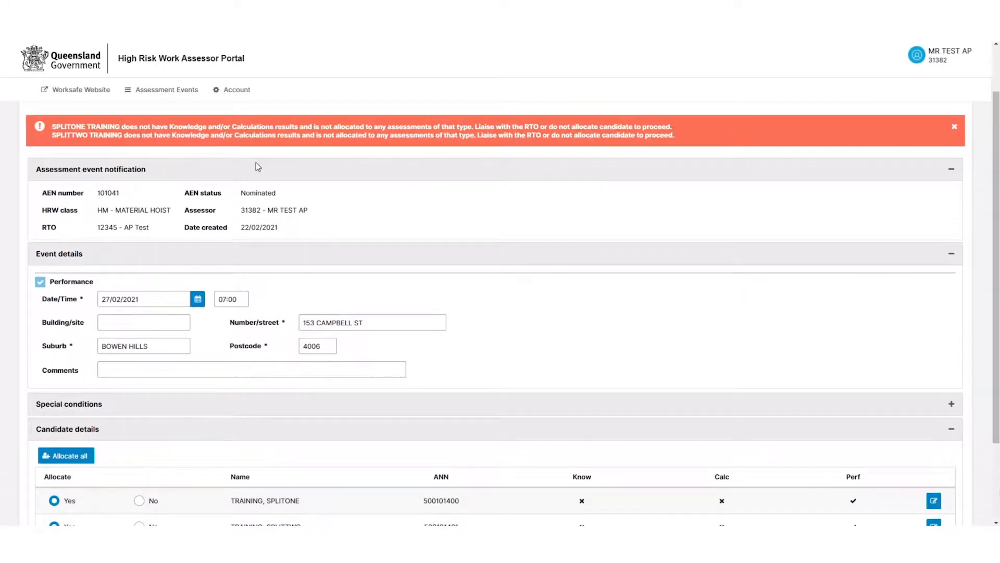
scroll(298, 176, "down", 1)
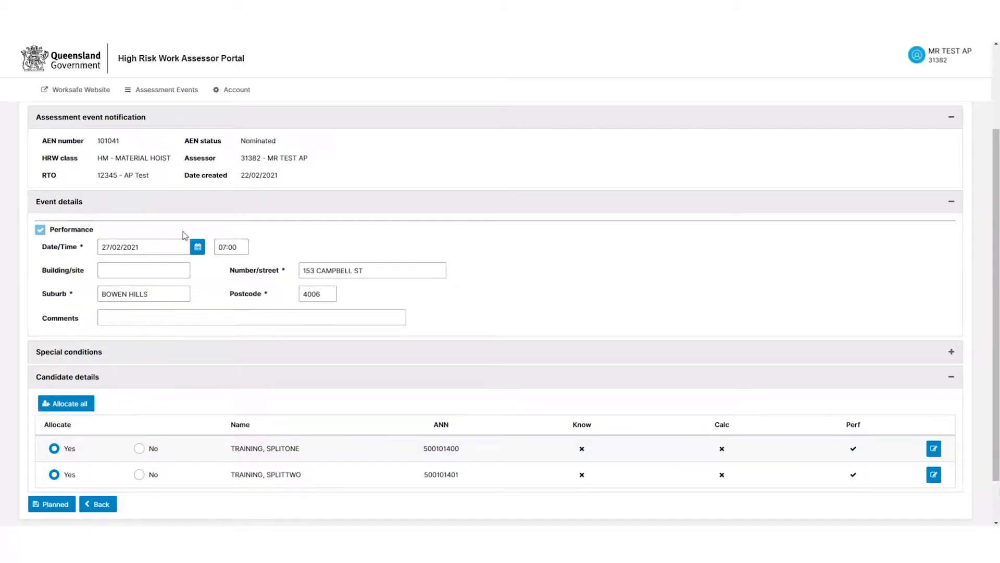
scroll(143, 329, "down", 1)
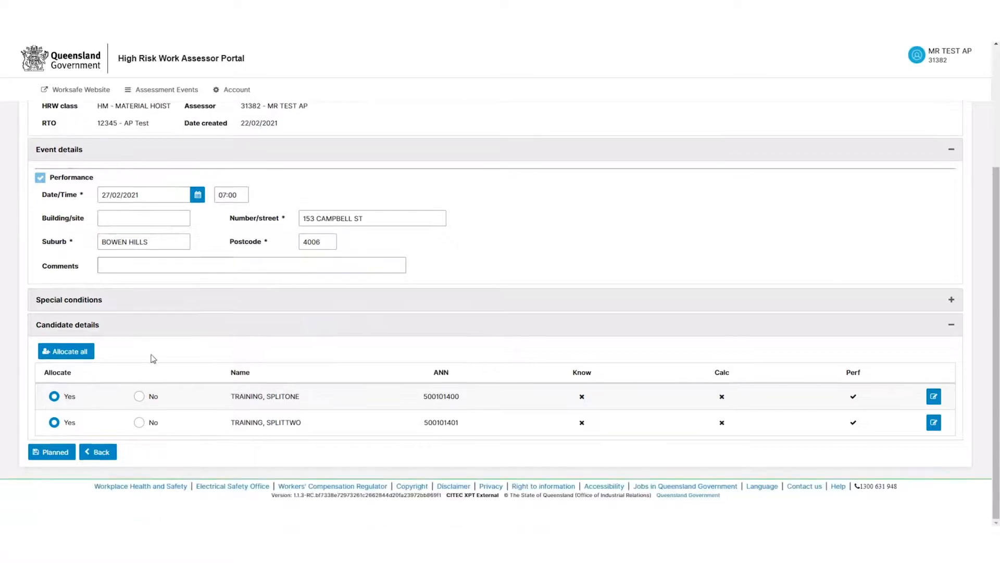
Go back to the search list and open AEN 101040's event details for editing
left_click(108, 457)
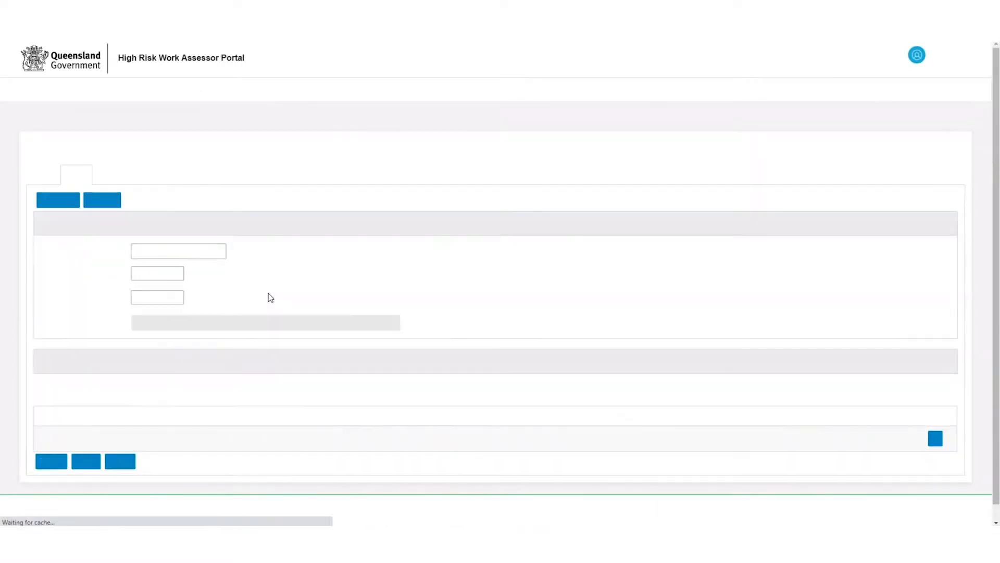
left_click(170, 251)
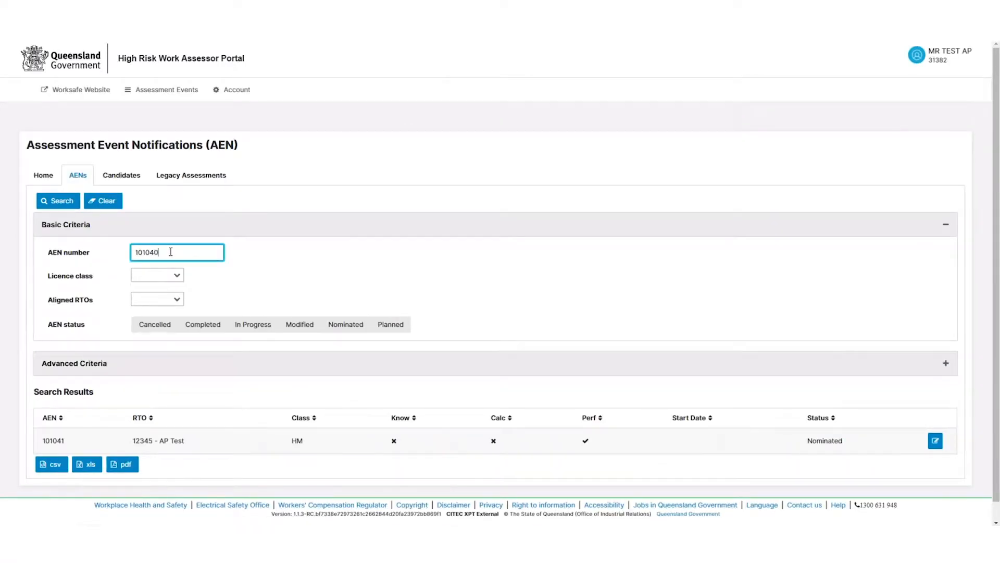
type("0")
left_click(57, 200)
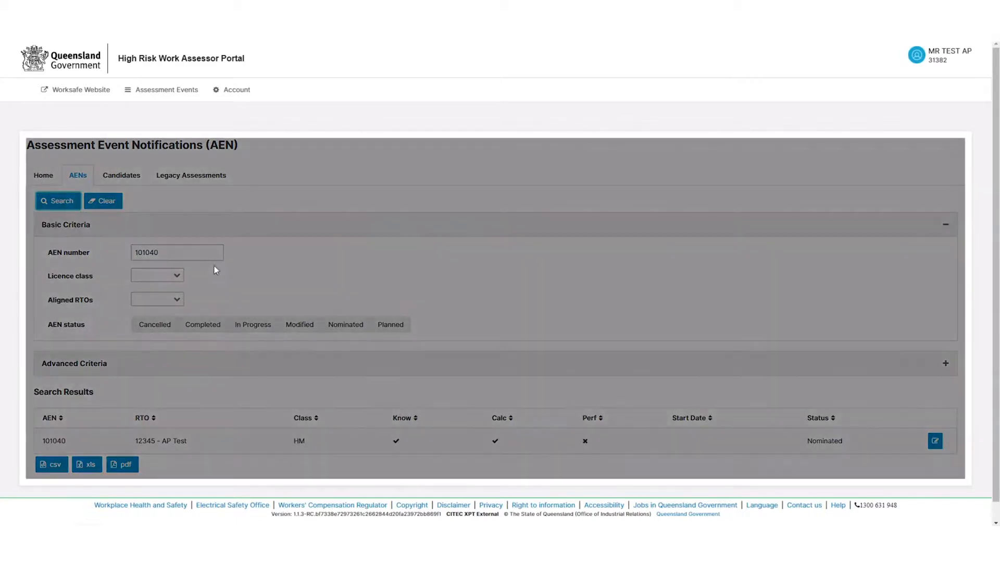
left_click(941, 441)
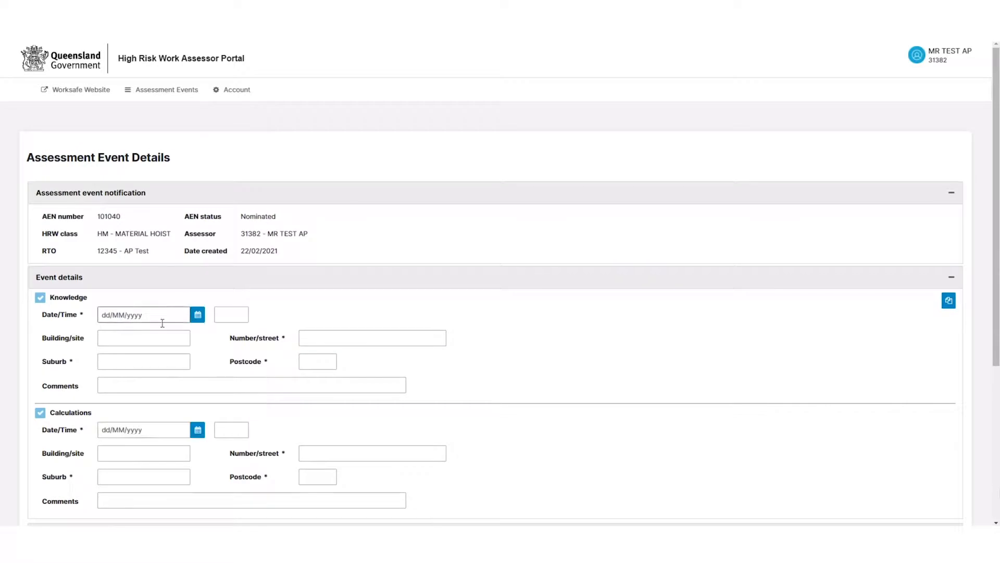
Set the Knowledge event date to 27/02/2021 with start time 07:00
left_click(198, 315)
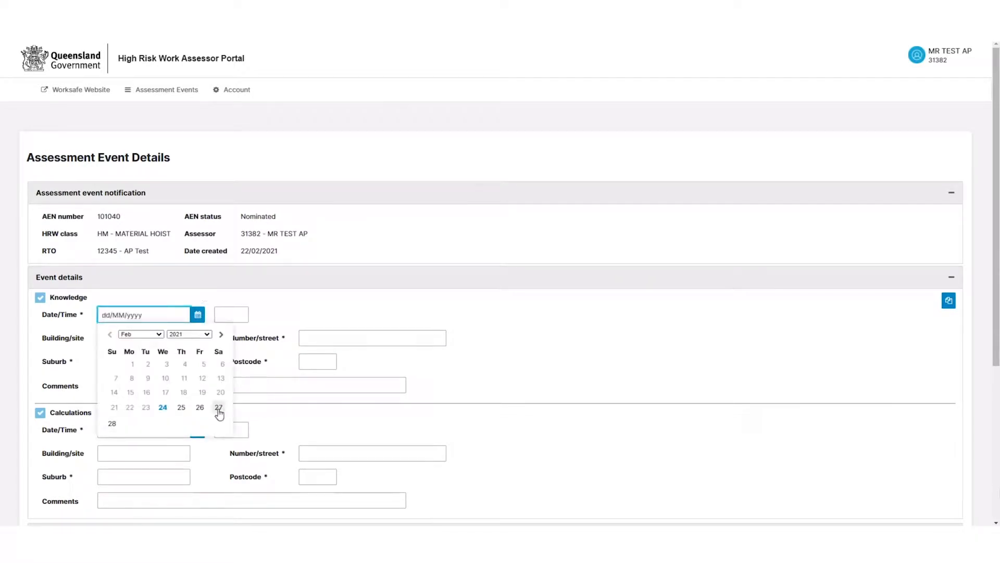
left_click(219, 407)
left_click(218, 316)
type("07:00")
left_click(500, 311)
left_click(373, 340)
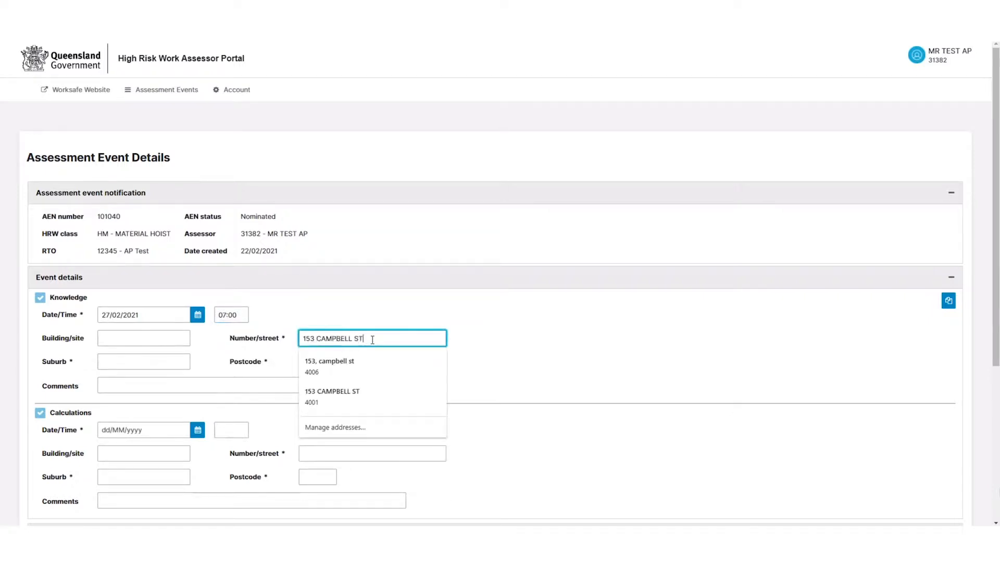
key("Tab")
type("BOWEN HIL")
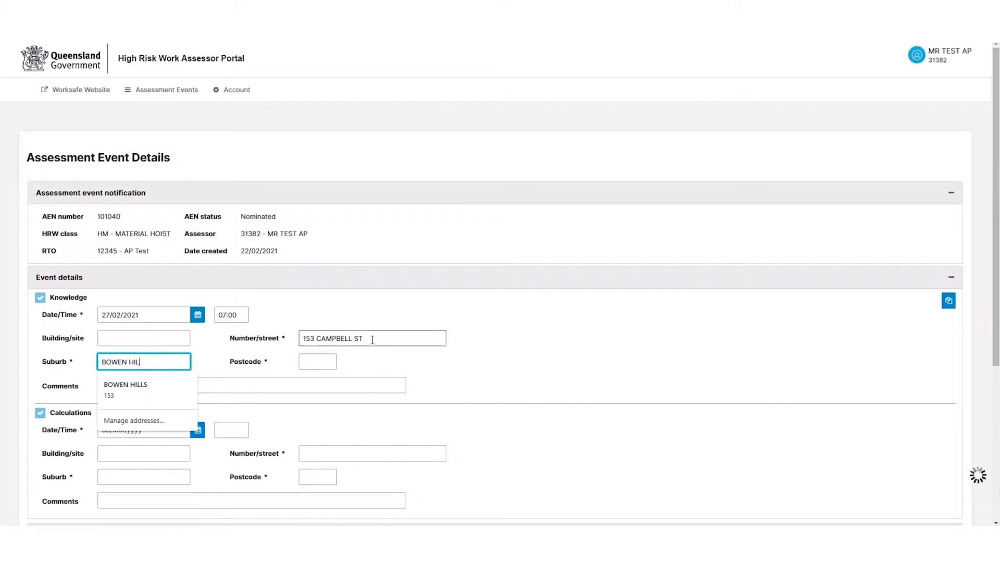
left_click(147, 386)
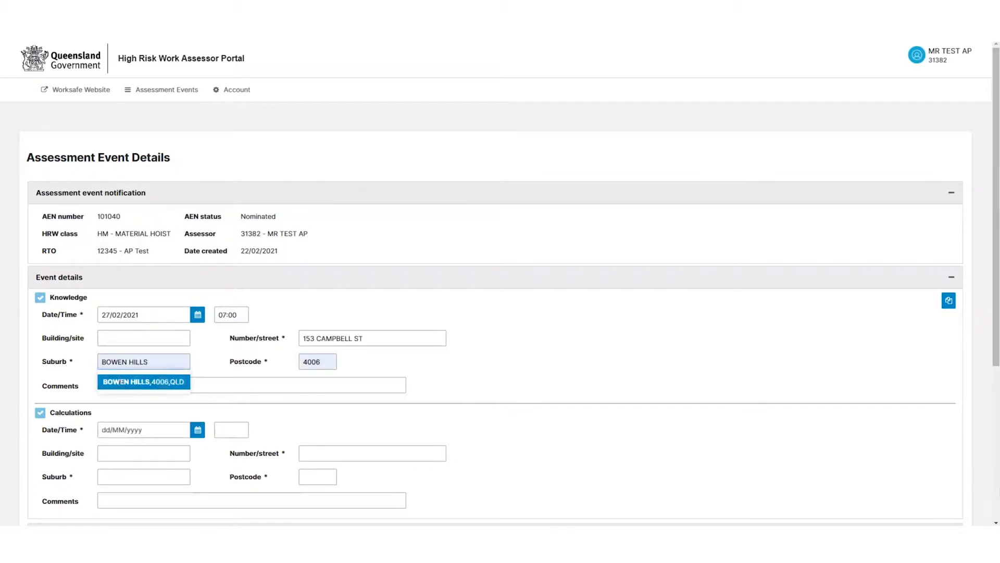
left_click(948, 301)
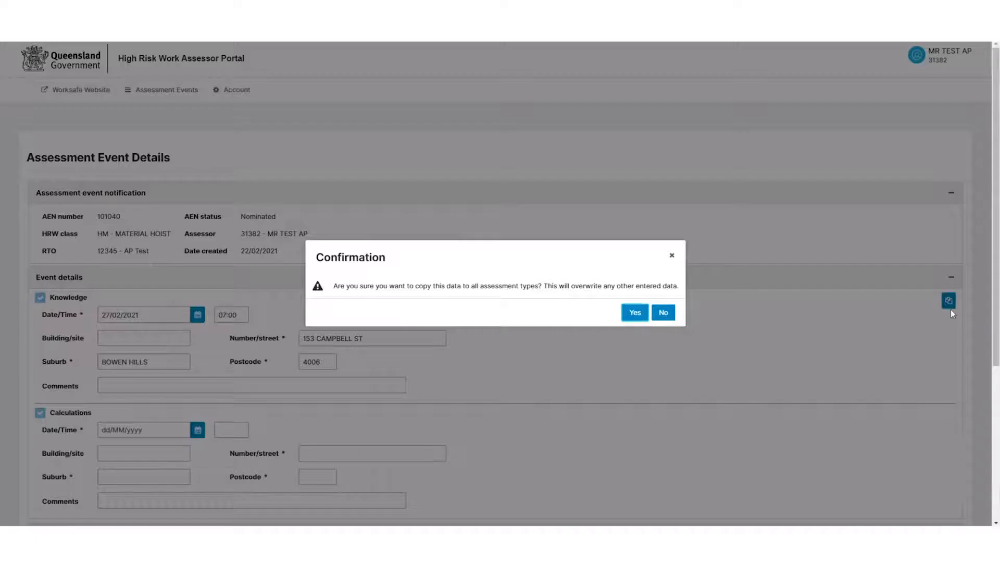
left_click(634, 312)
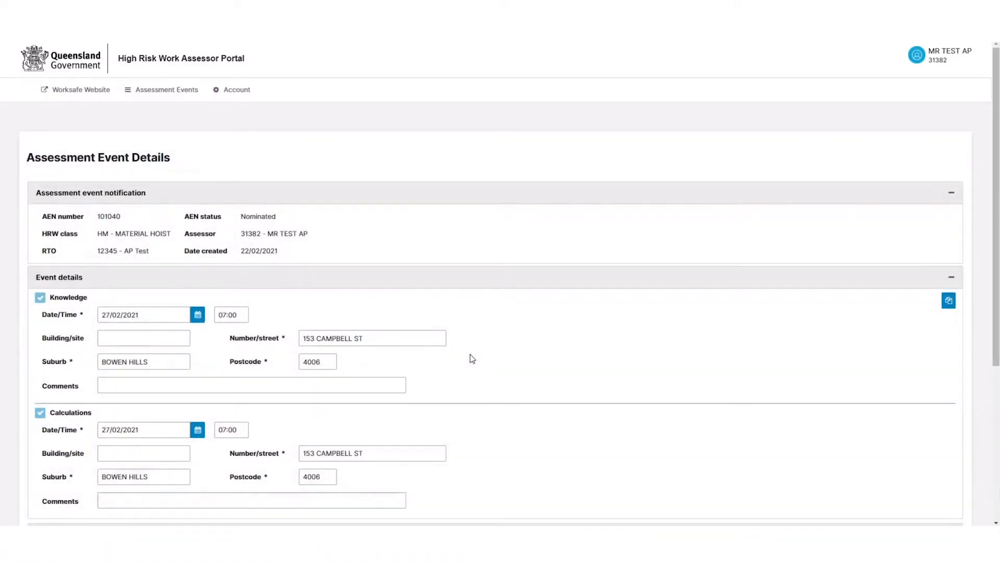
Allocate both candidates to AEN 101040 and confirm it as Planned
scroll(476, 346, "down", 5)
left_click(54, 396)
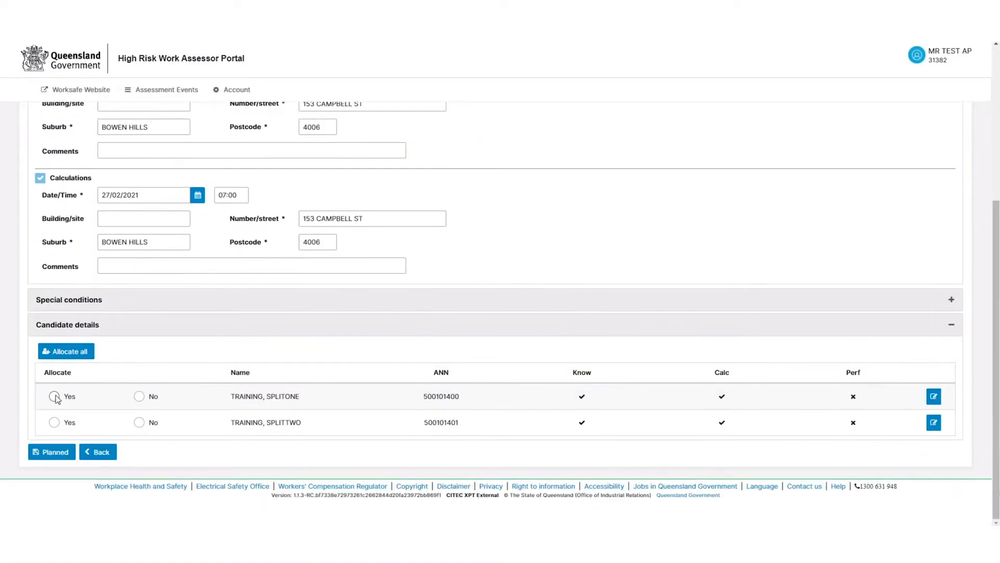
left_click(54, 421)
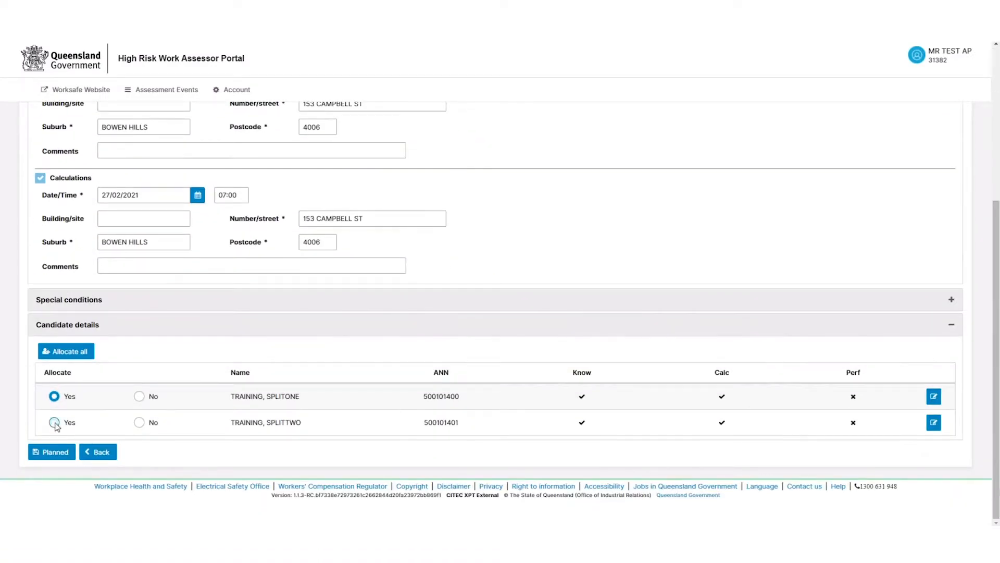
left_click(56, 451)
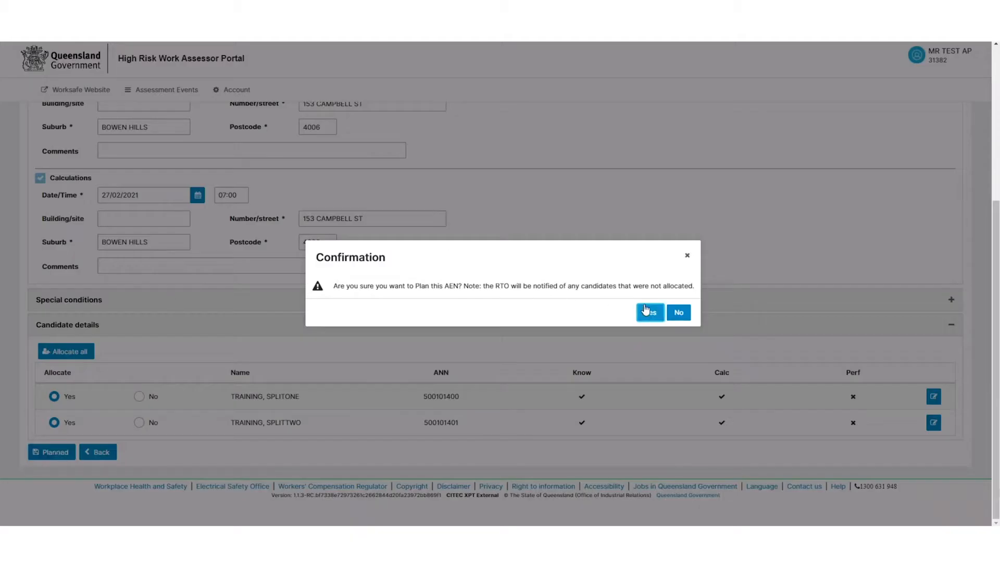
left_click(646, 311)
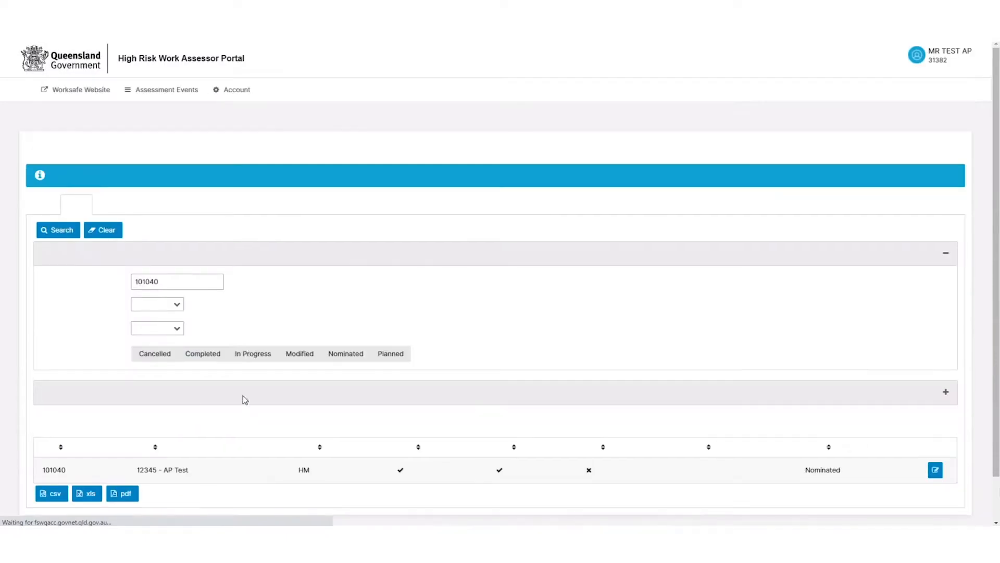
Search for AEN 101041 and open its details at the Performance date field
left_click(178, 281)
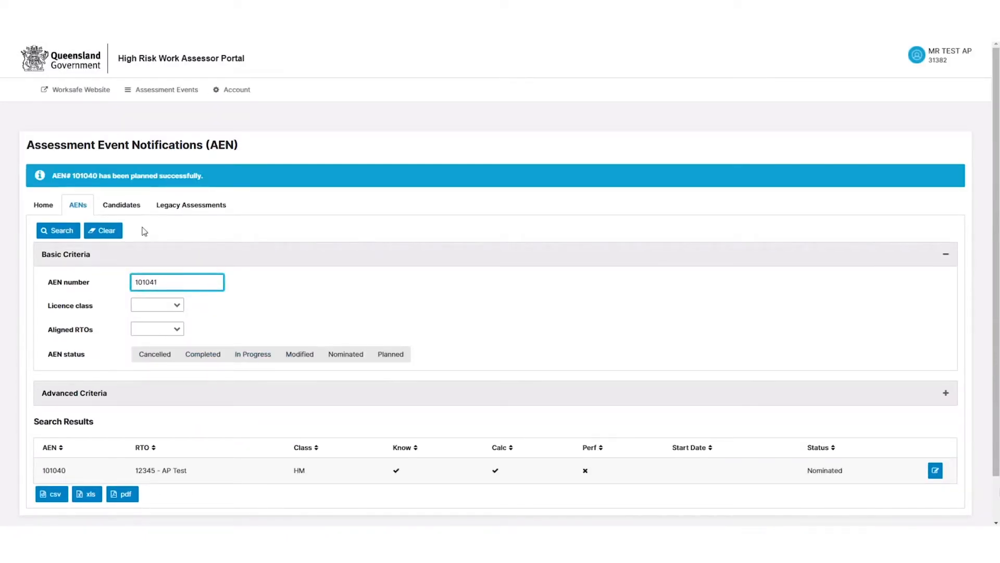
left_click(62, 231)
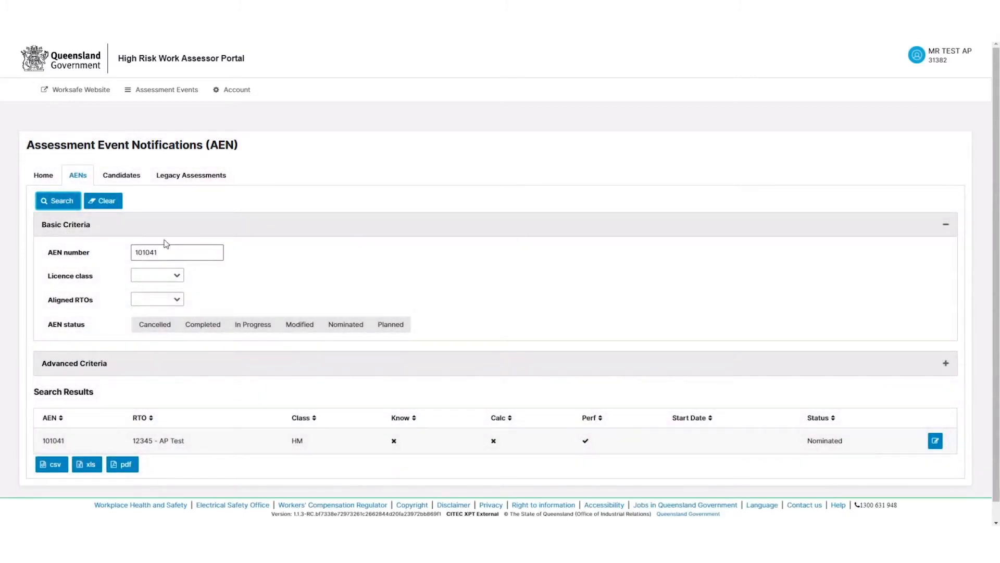
left_click(940, 441)
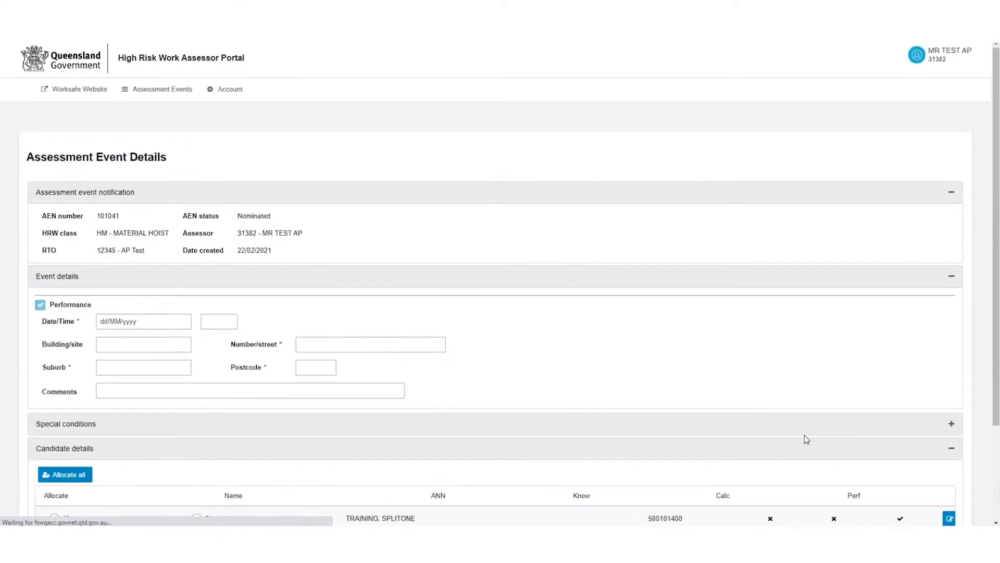
left_click(112, 321)
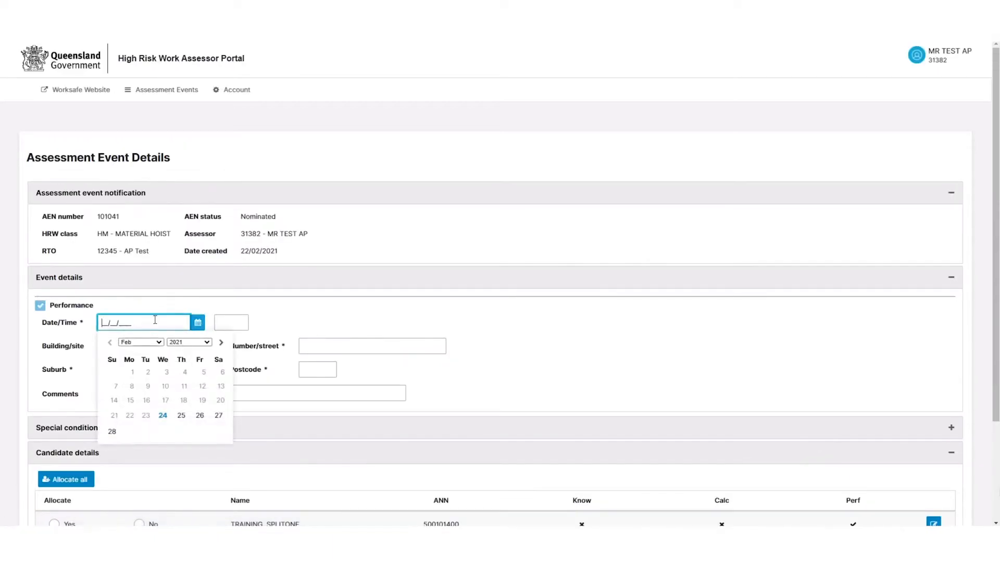
Set the Performance date to 27/02/2021 with start time 07:15
left_click(218, 420)
left_click(233, 322)
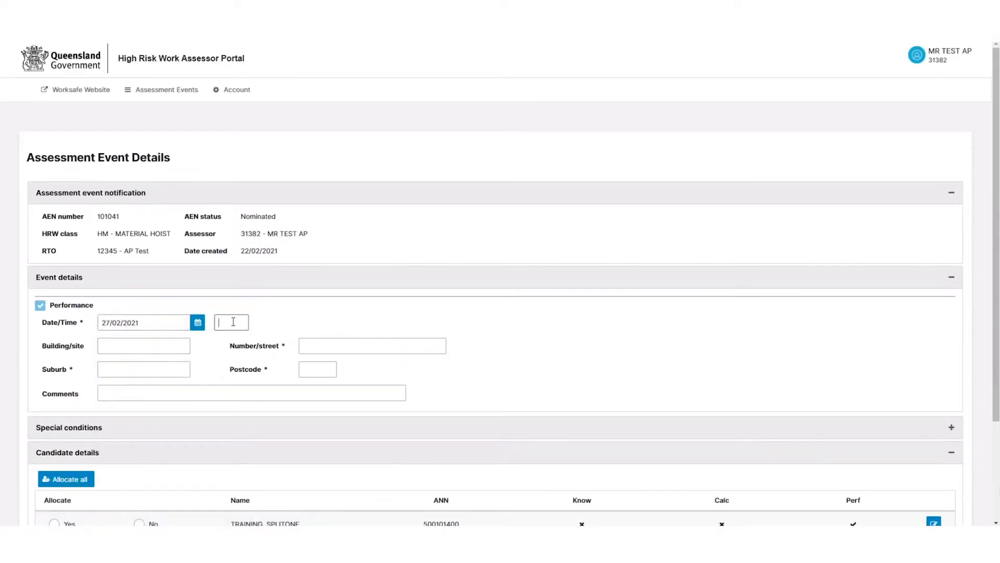
type("07:1")
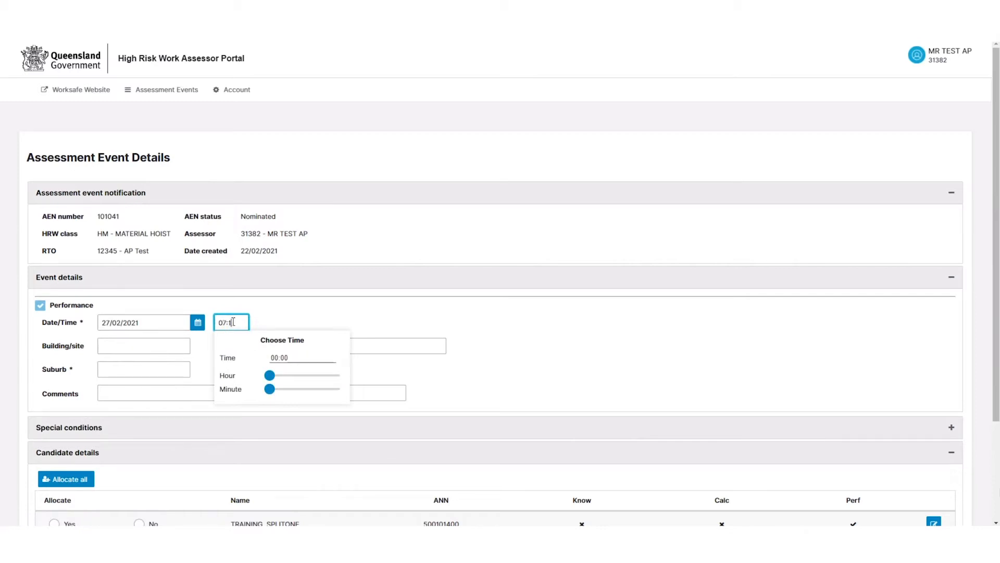
type("5")
left_click(366, 316)
left_click(338, 349)
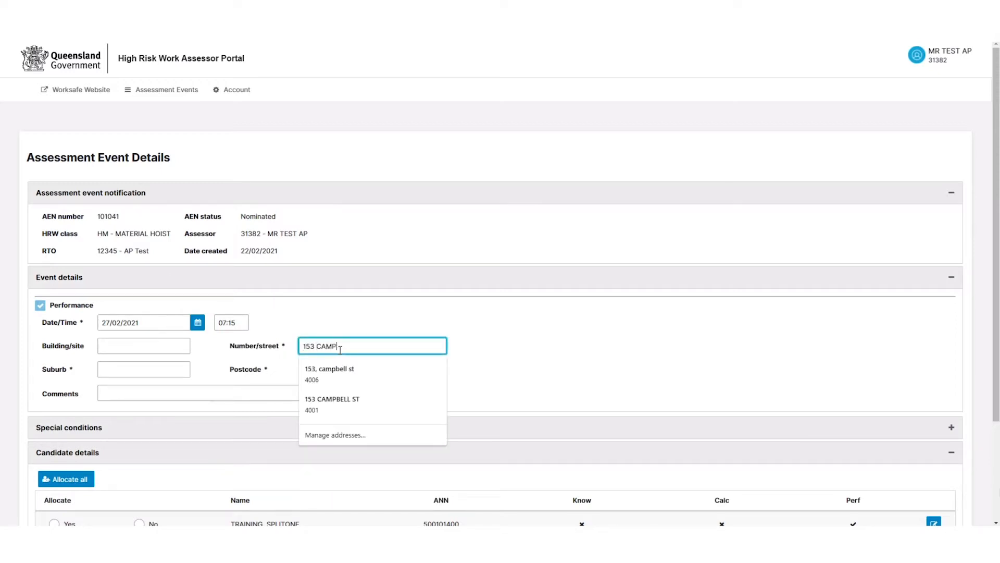
key("Tab")
type("BOWEN")
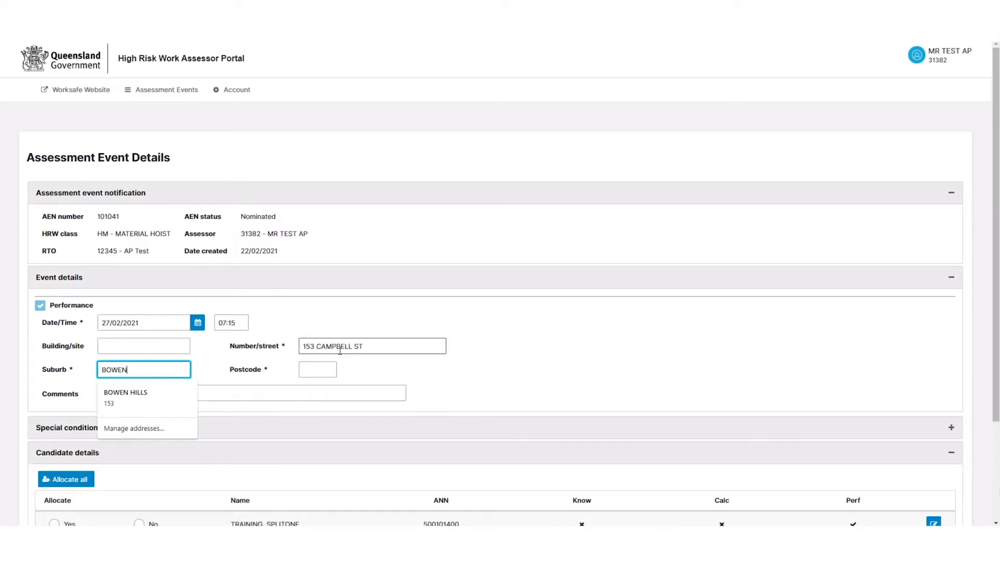
left_click(167, 392)
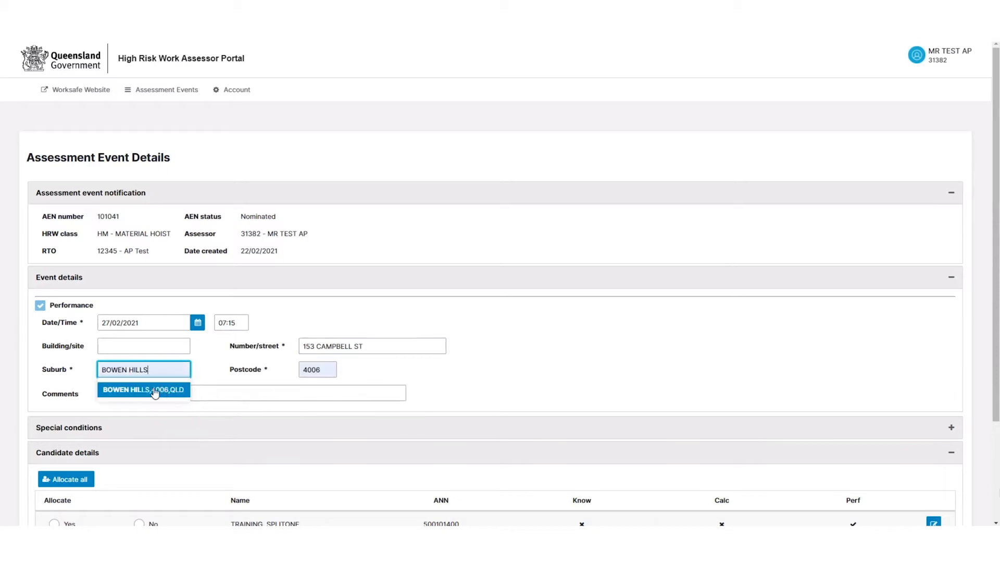
left_click(151, 391)
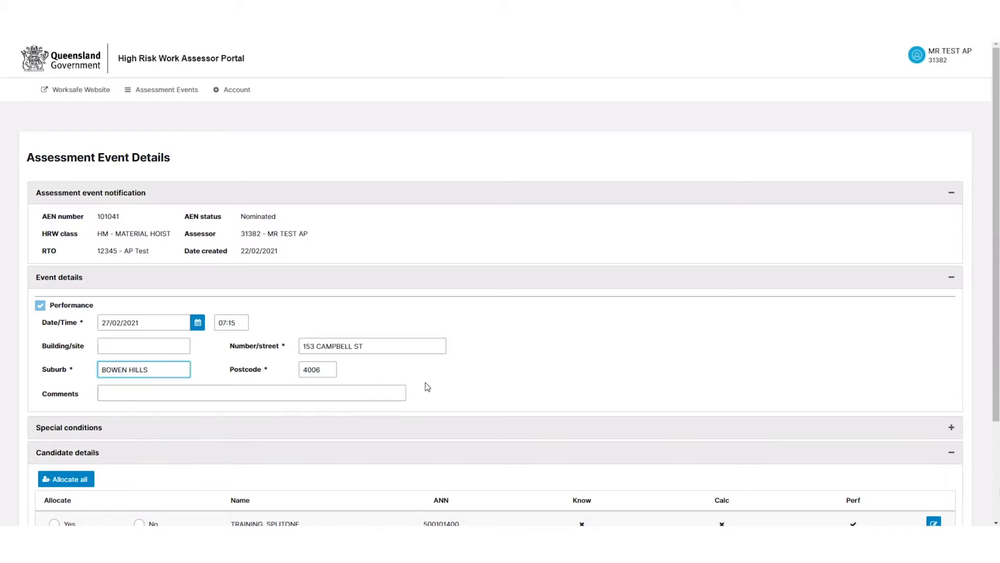
scroll(428, 378, "down", 3)
Allocate both candidates to AEN 101041 with Yes, then mark it Planned and confirm
left_click(54, 396)
left_click(54, 422)
left_click(52, 452)
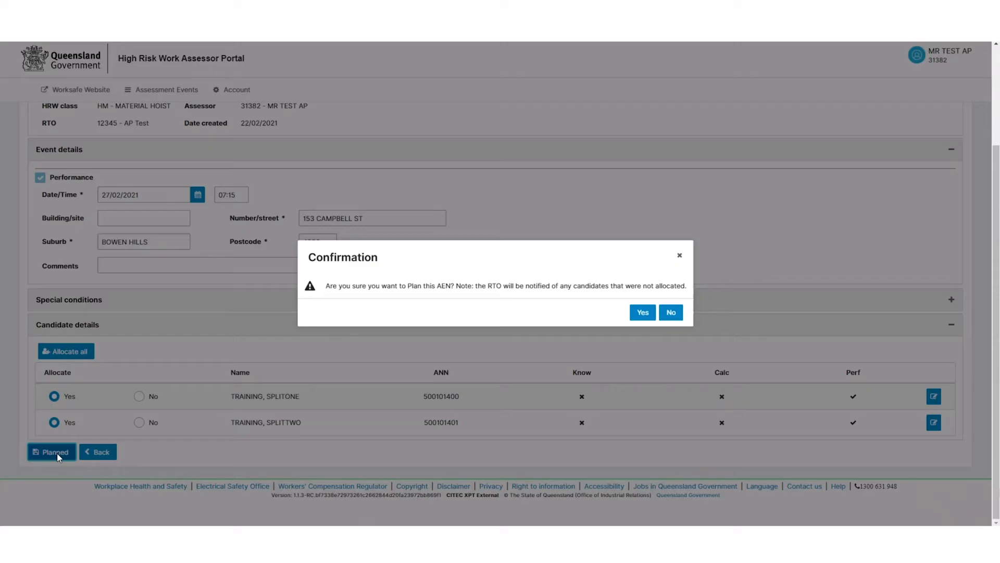
left_click(642, 313)
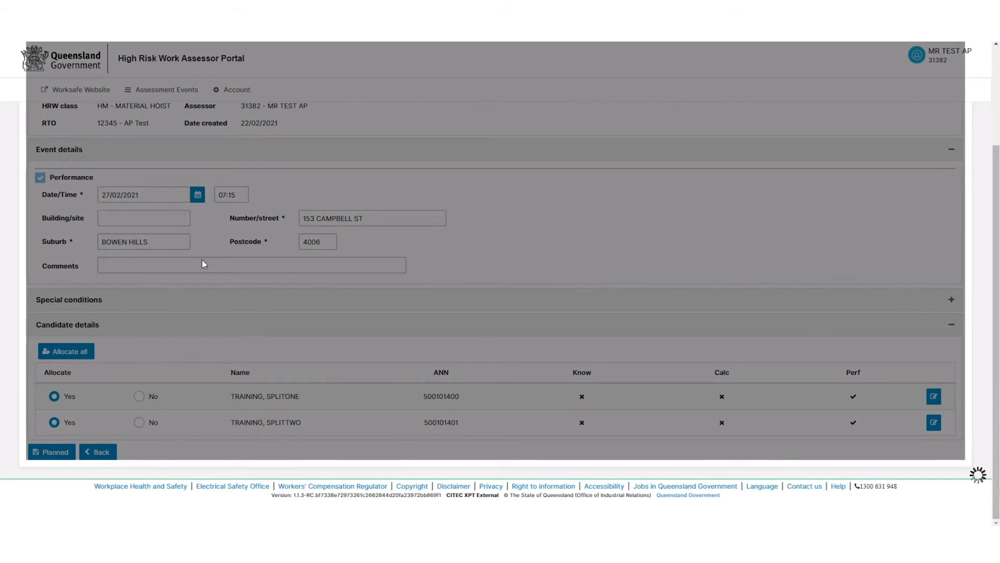